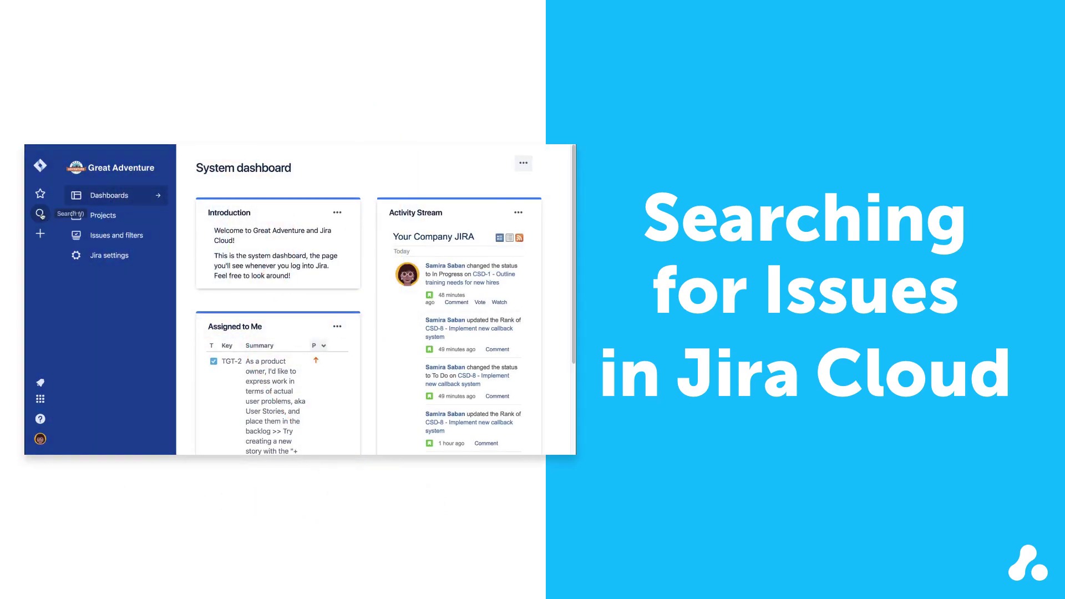
- Open the issue search page showing all issues
left_click(40, 214)
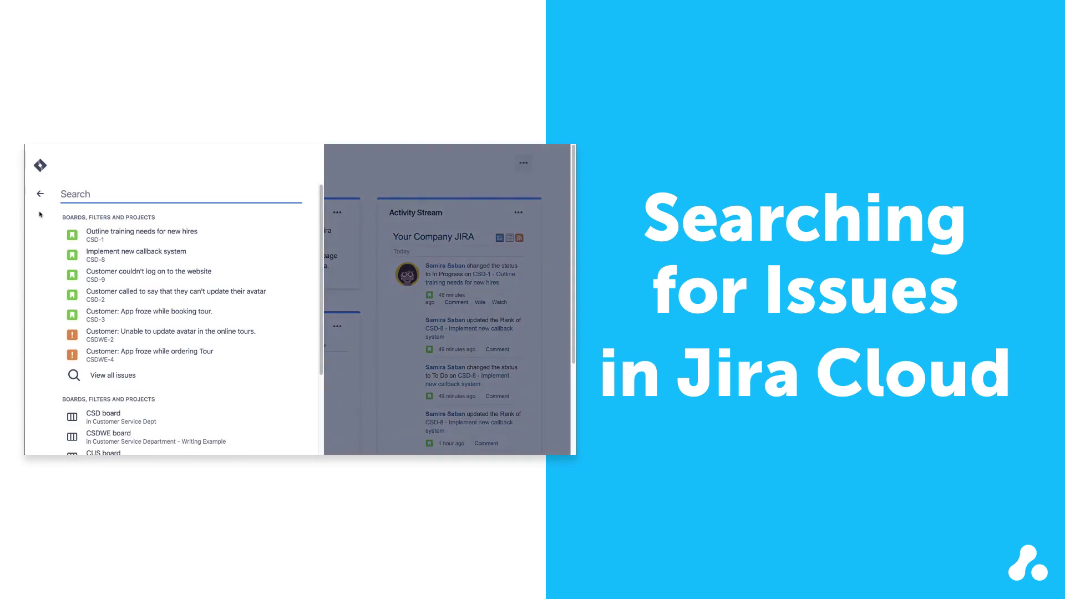
type("c")
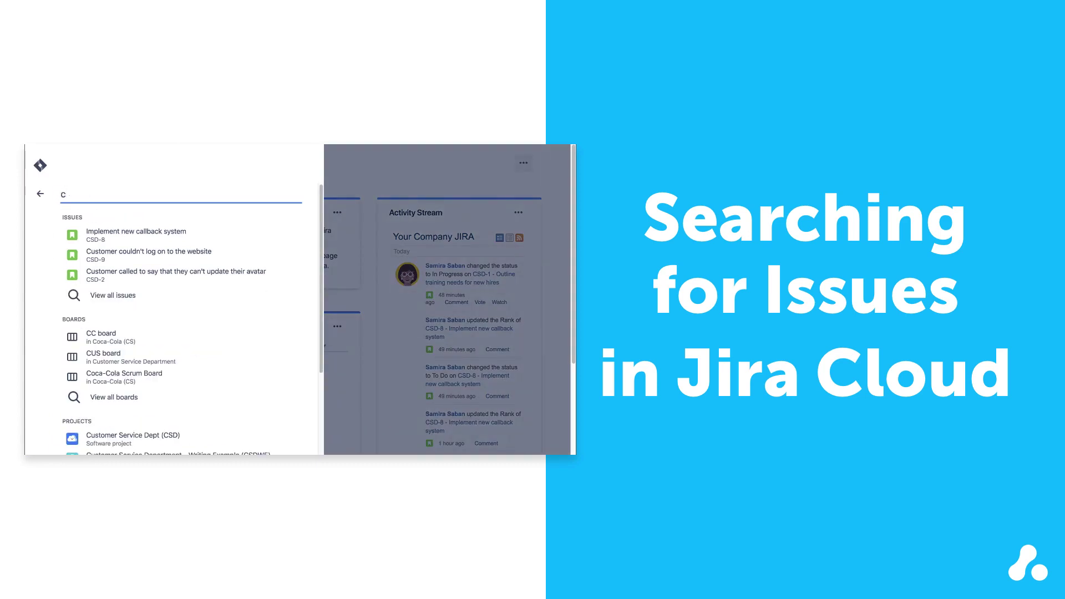
type("re")
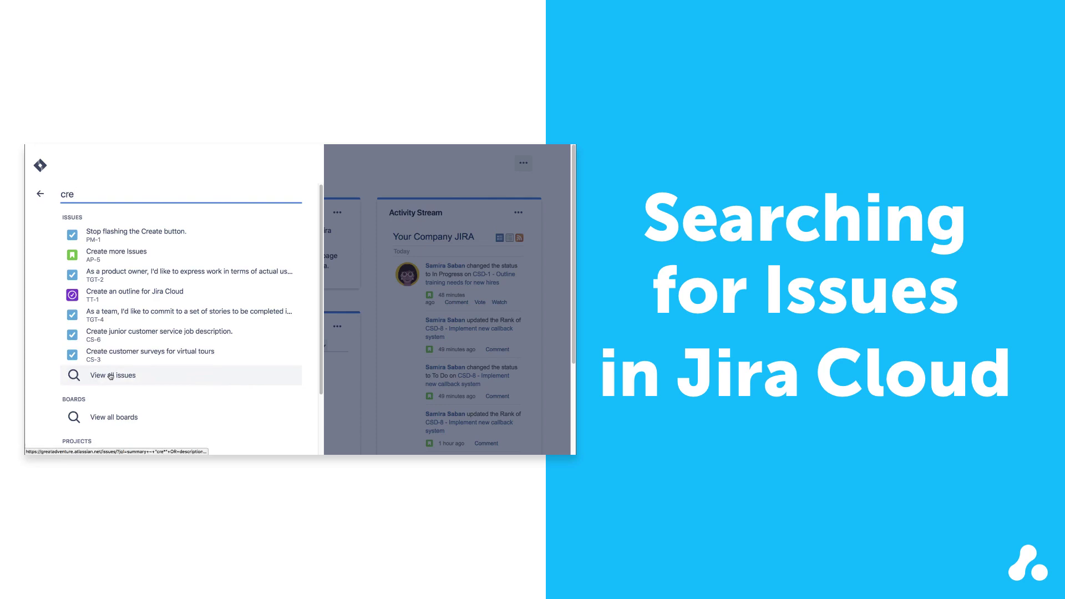
left_click(40, 193)
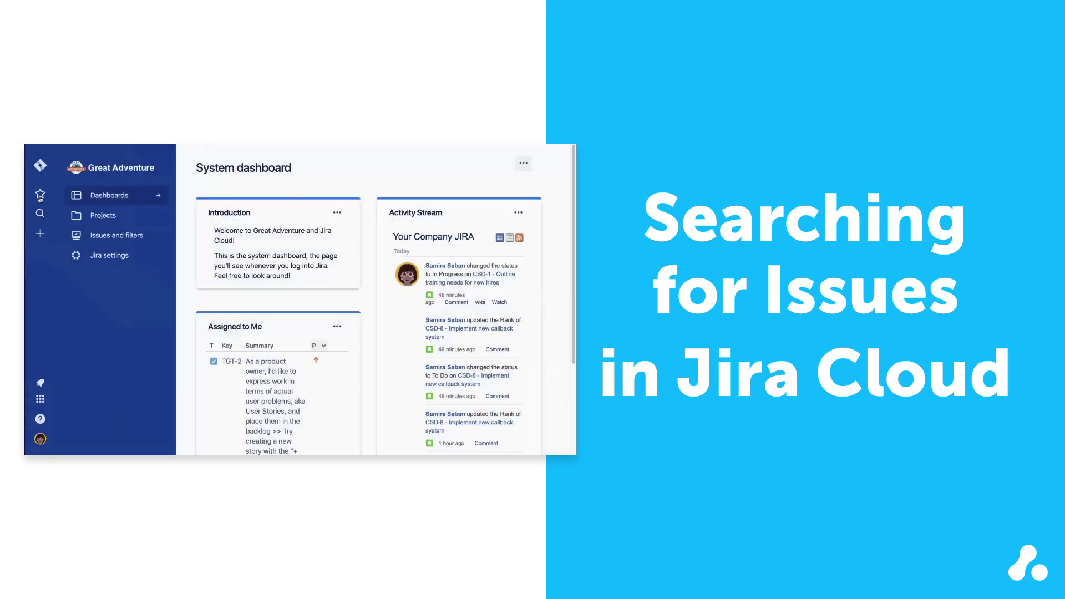
left_click(92, 237)
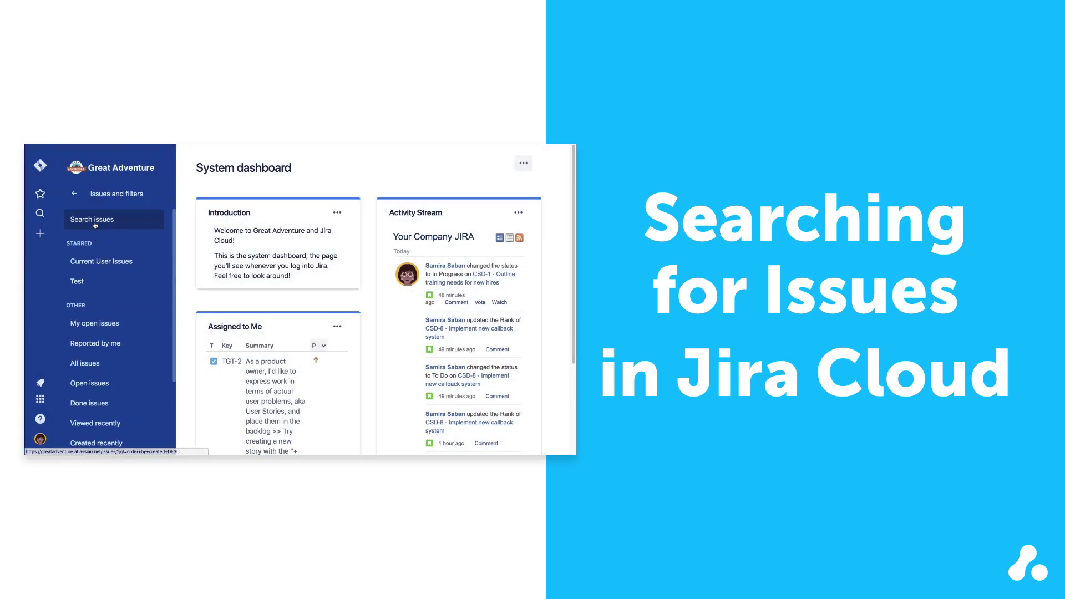
left_click(92, 219)
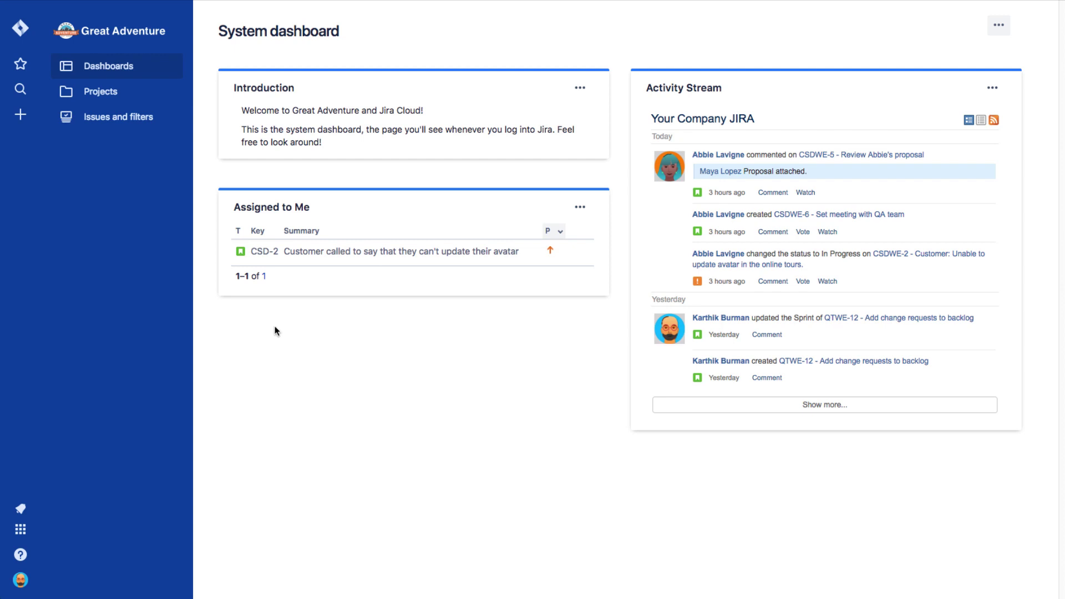
left_click(20, 88)
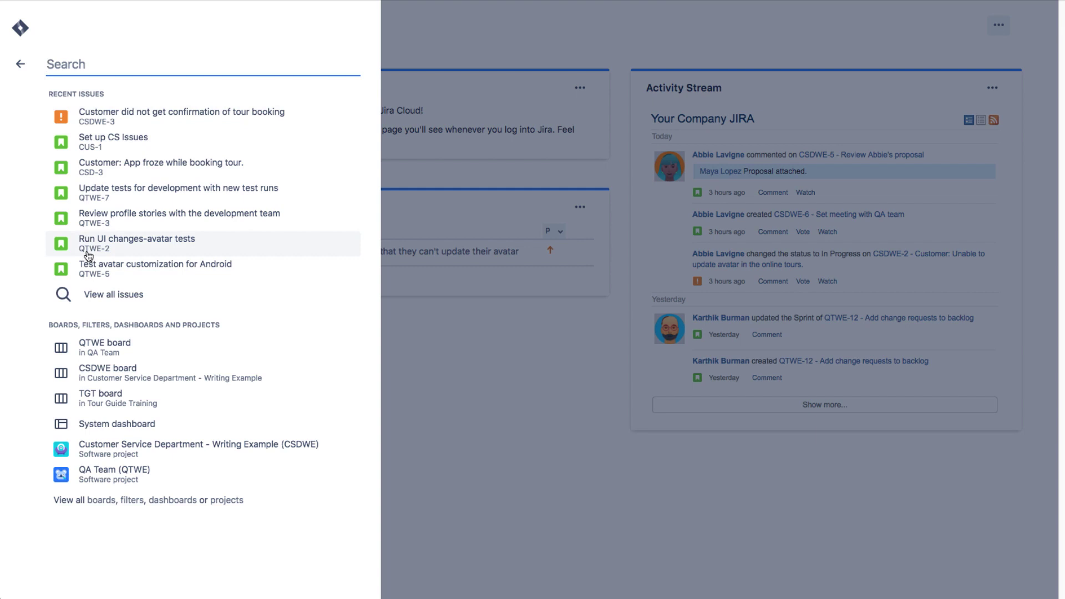
left_click(96, 297)
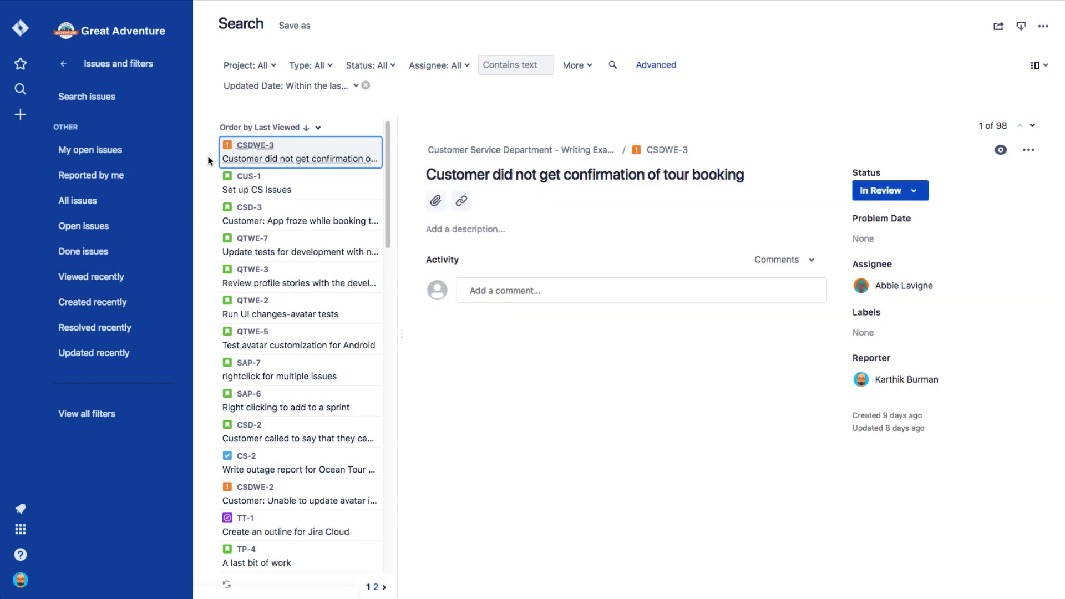
- Filter issues to project Customer Service Department and type Complaint
left_click(273, 68)
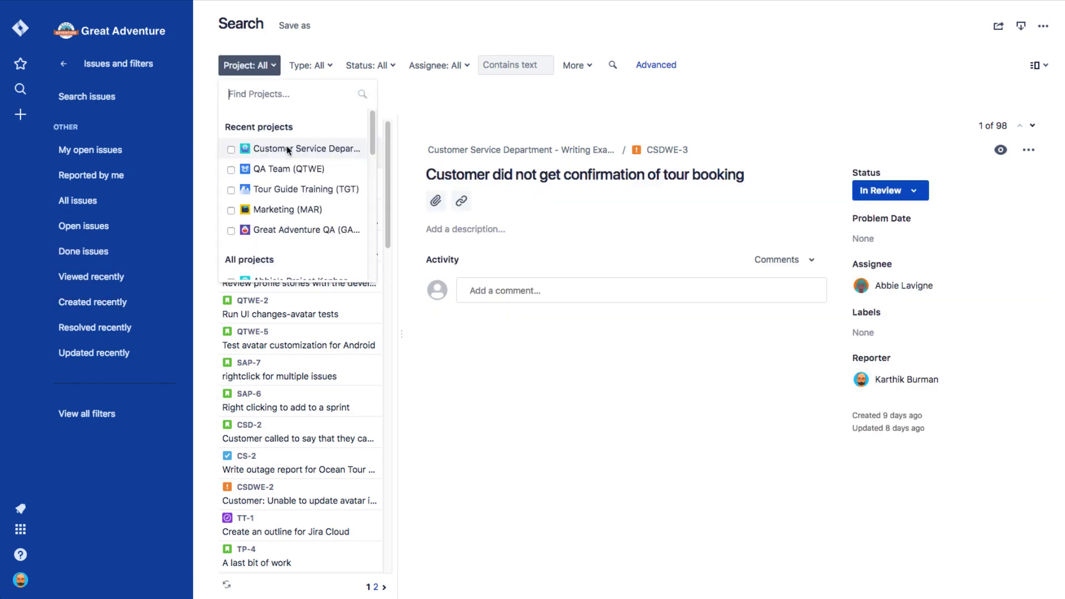
left_click(232, 148)
left_click(438, 107)
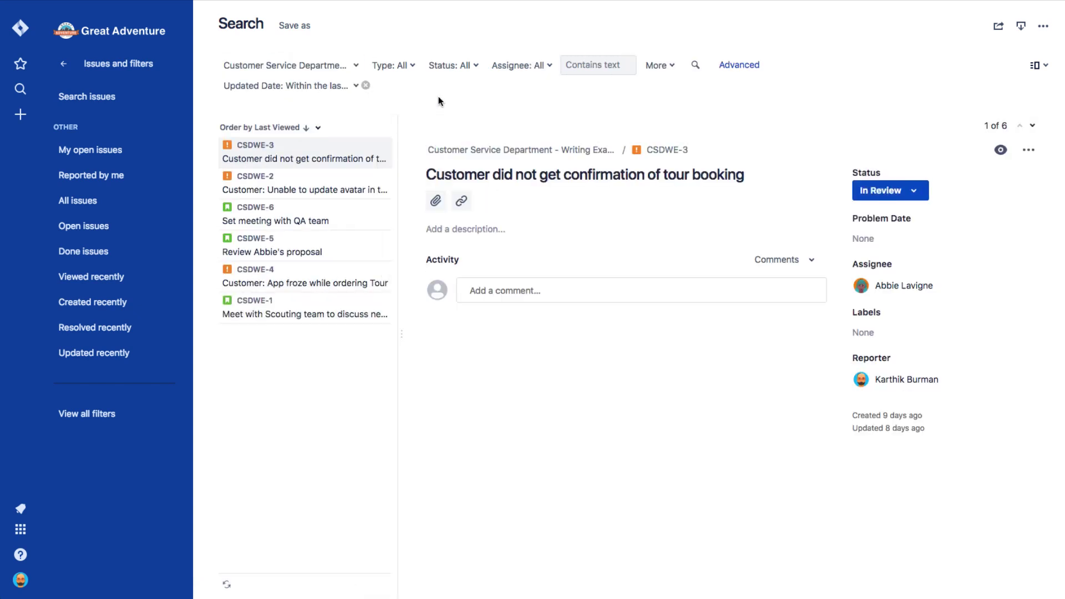
left_click(407, 66)
left_click(380, 170)
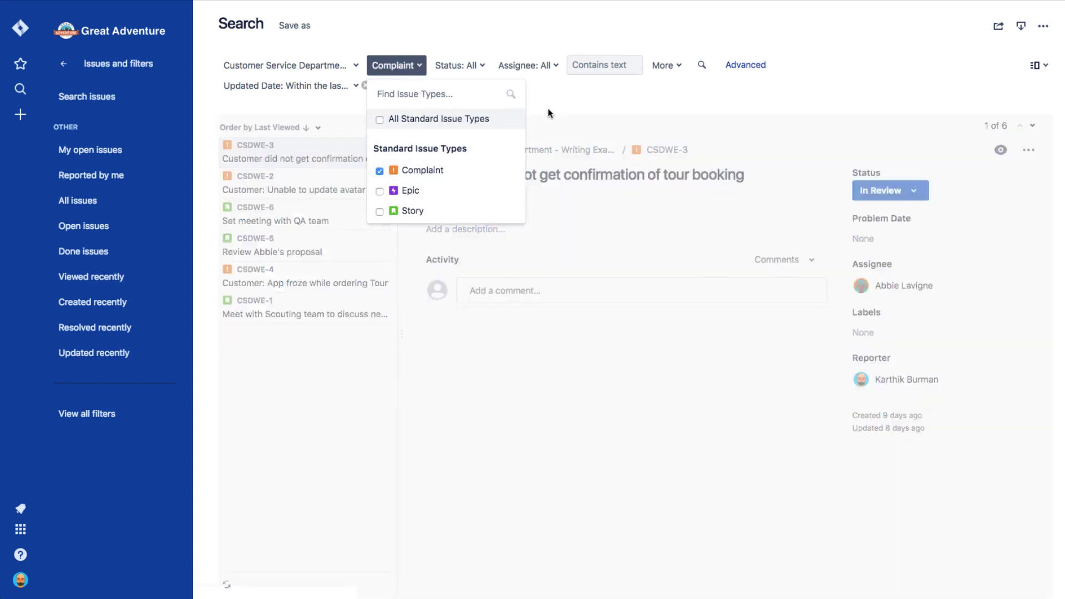
left_click(550, 103)
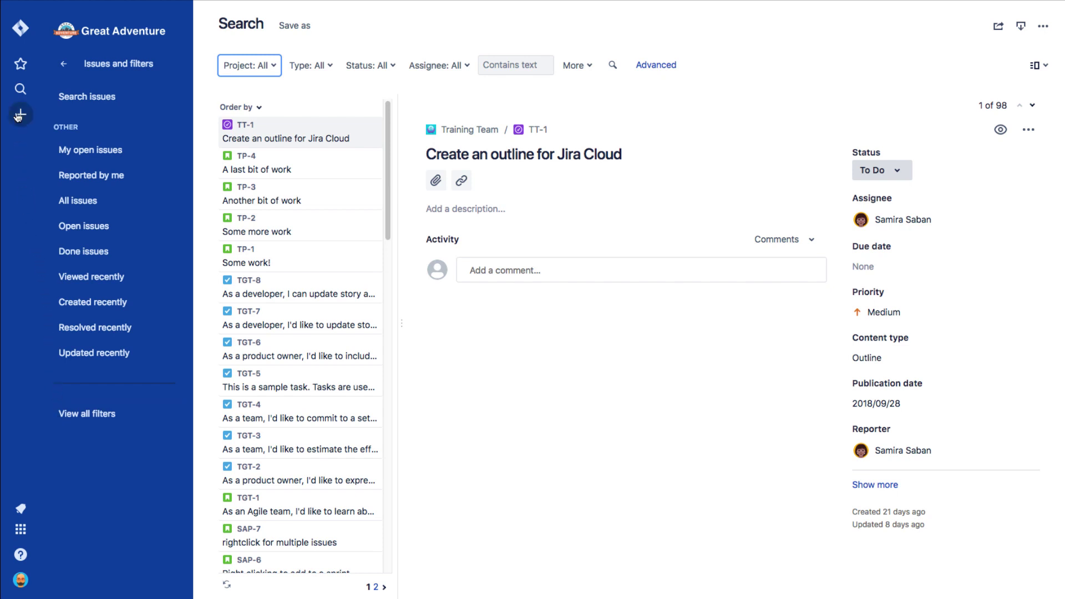
- In advanced mode, run the JQL query assignee = the teammate, returning 11 issues
left_click(21, 89)
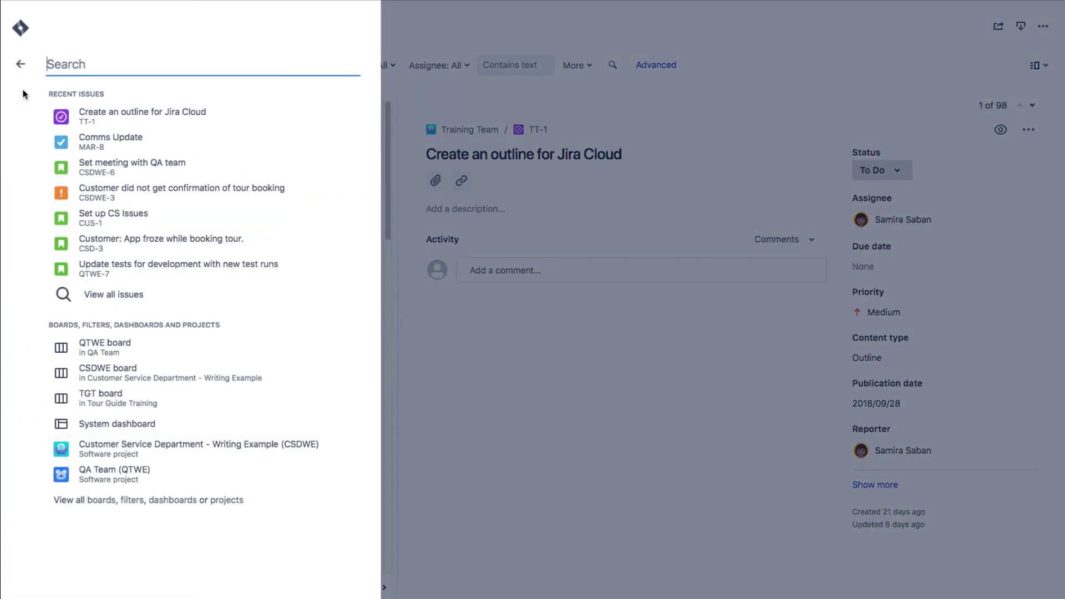
left_click(117, 300)
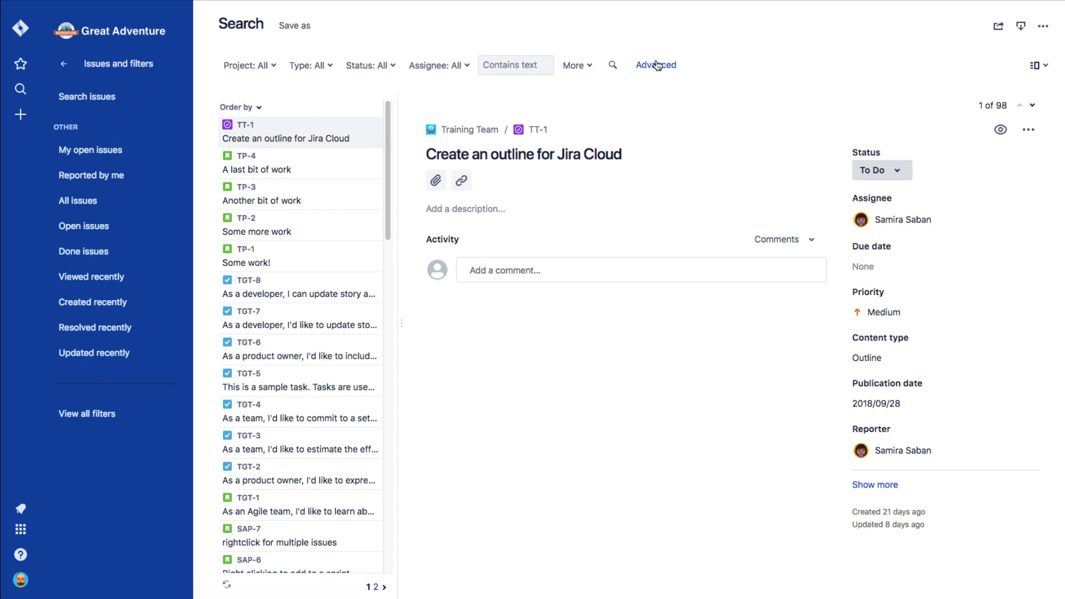
left_click(657, 66)
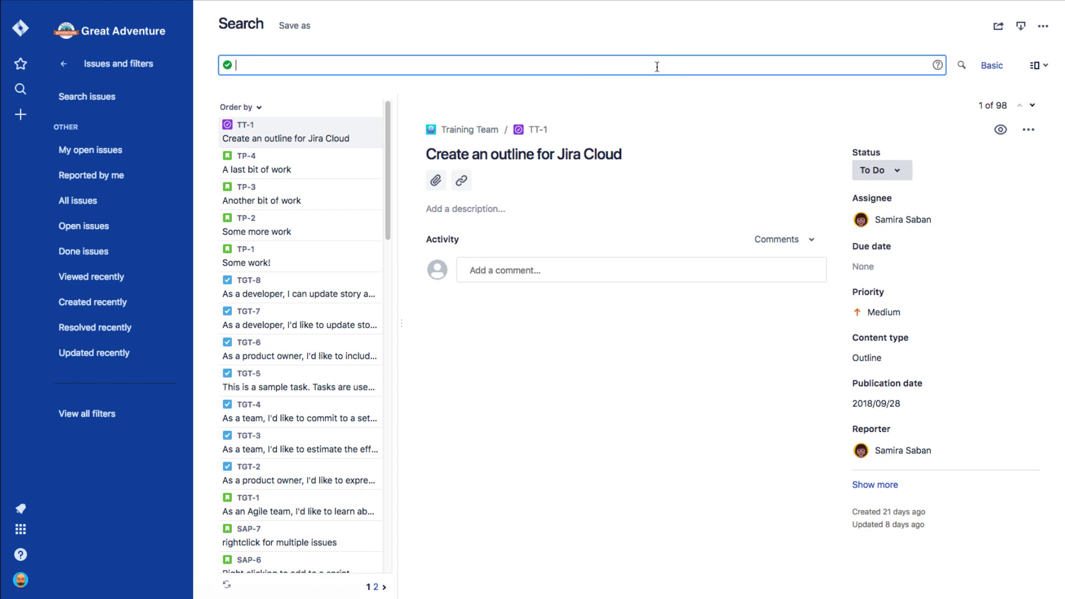
type("as")
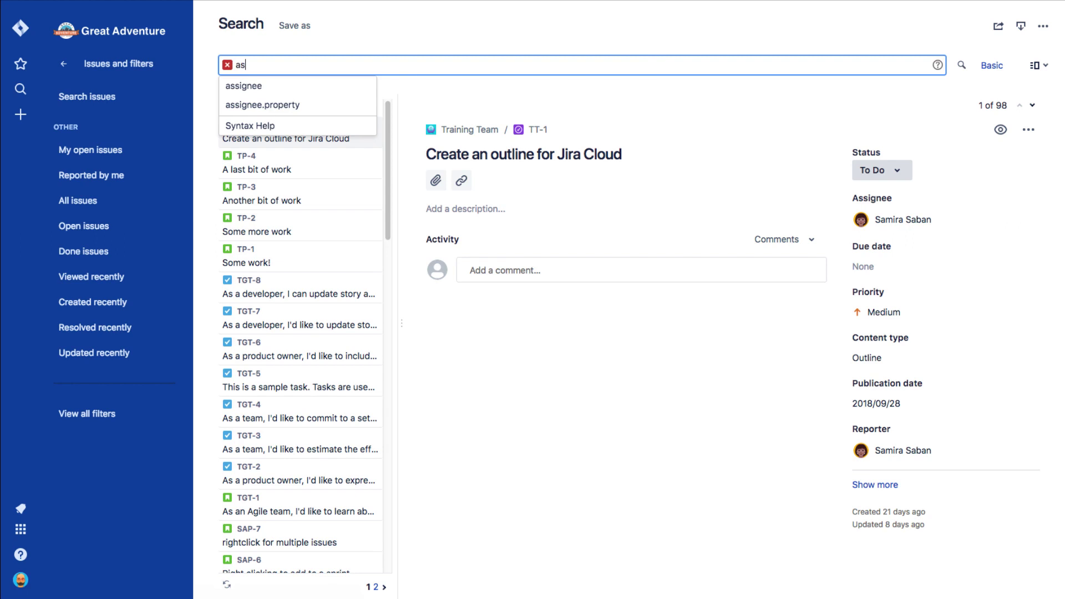
key("Down")
key("Return")
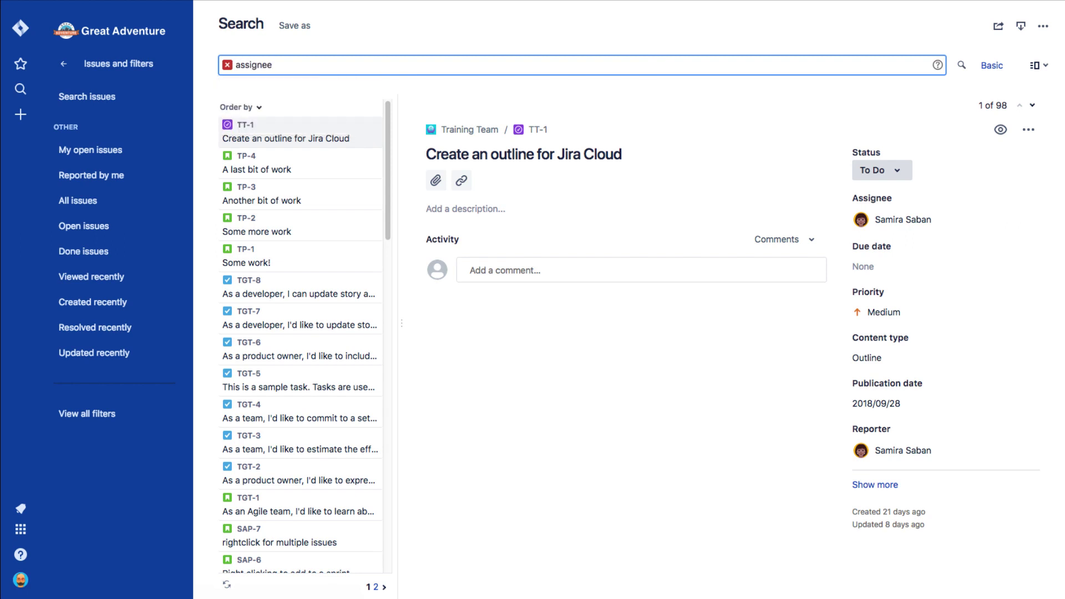
type("=ab")
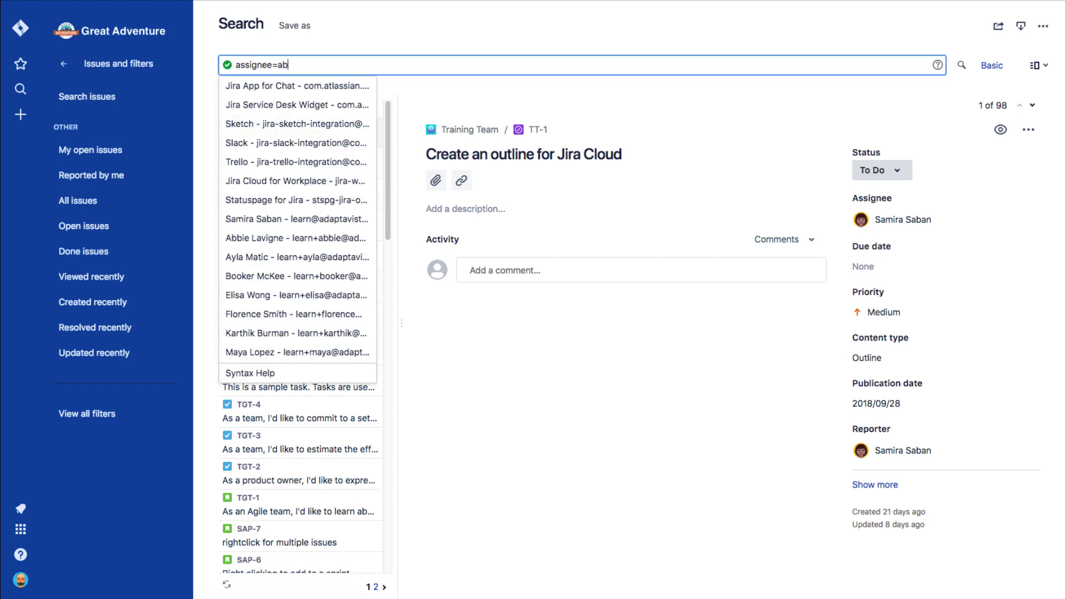
key("Down")
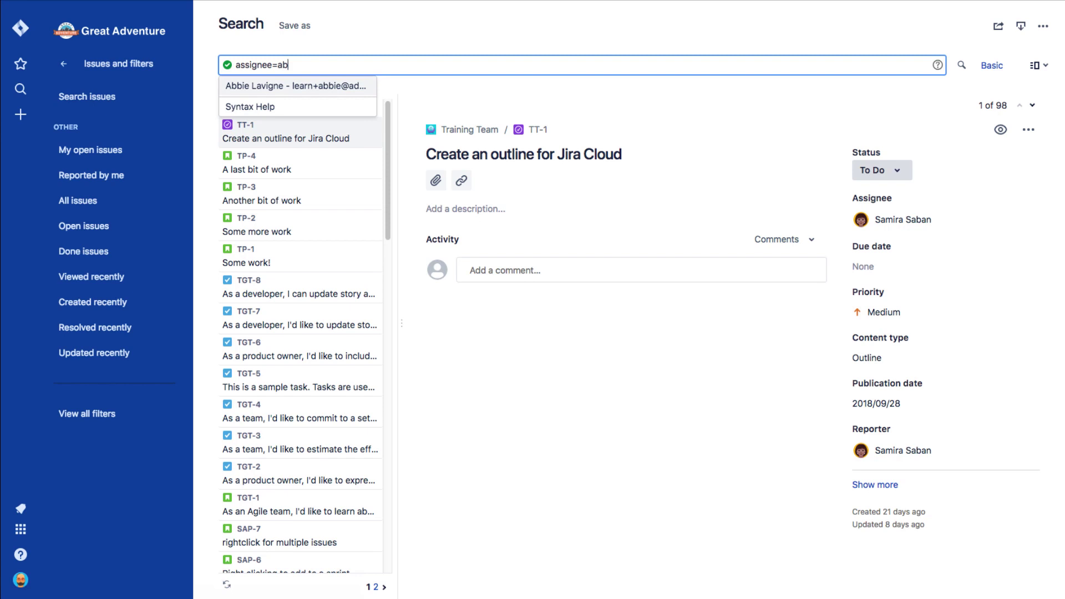
key("Return")
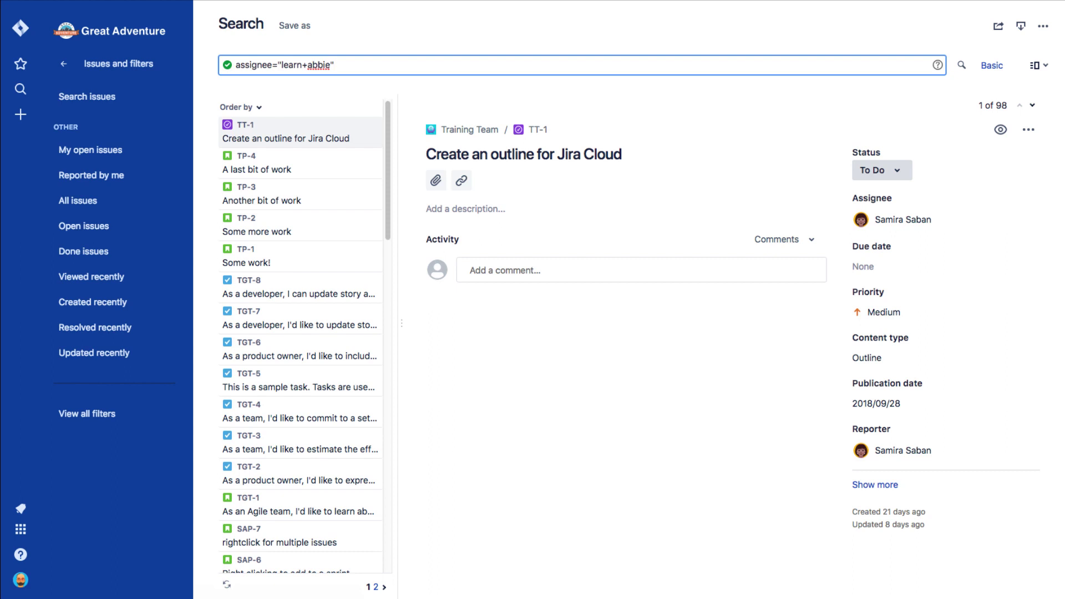
key("Return")
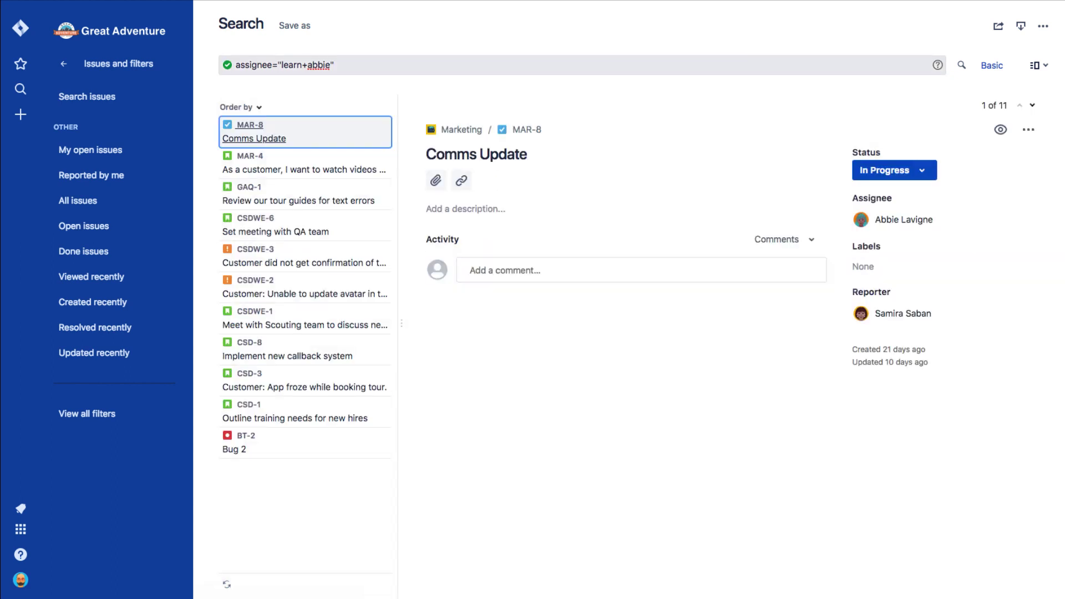
- Append AND status = "To Do" to the JQL query and run it, leaving 4 issues
left_click(592, 66)
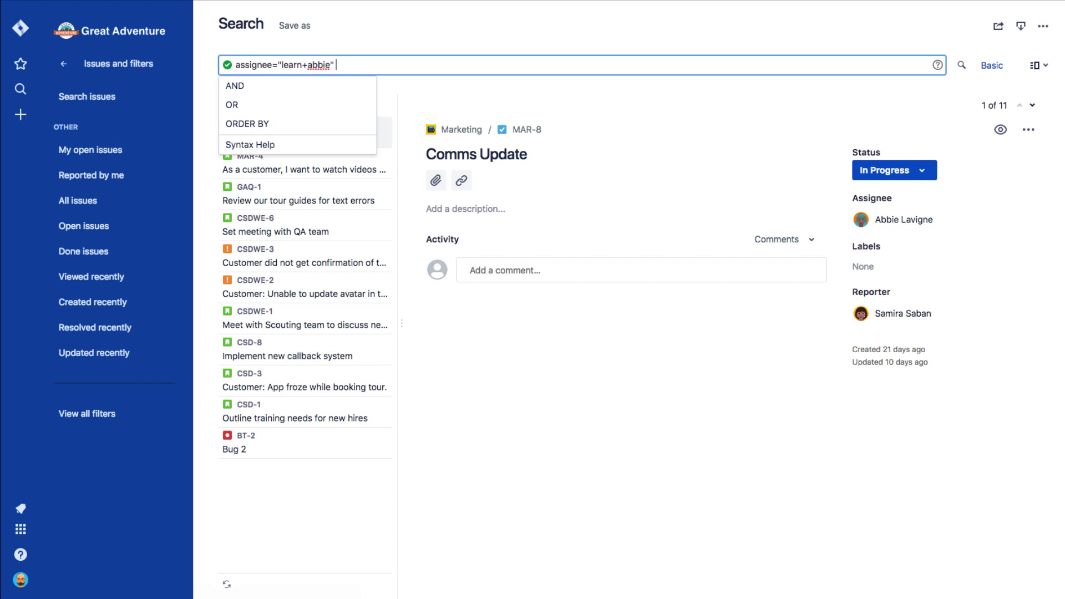
key("Down")
key("Return")
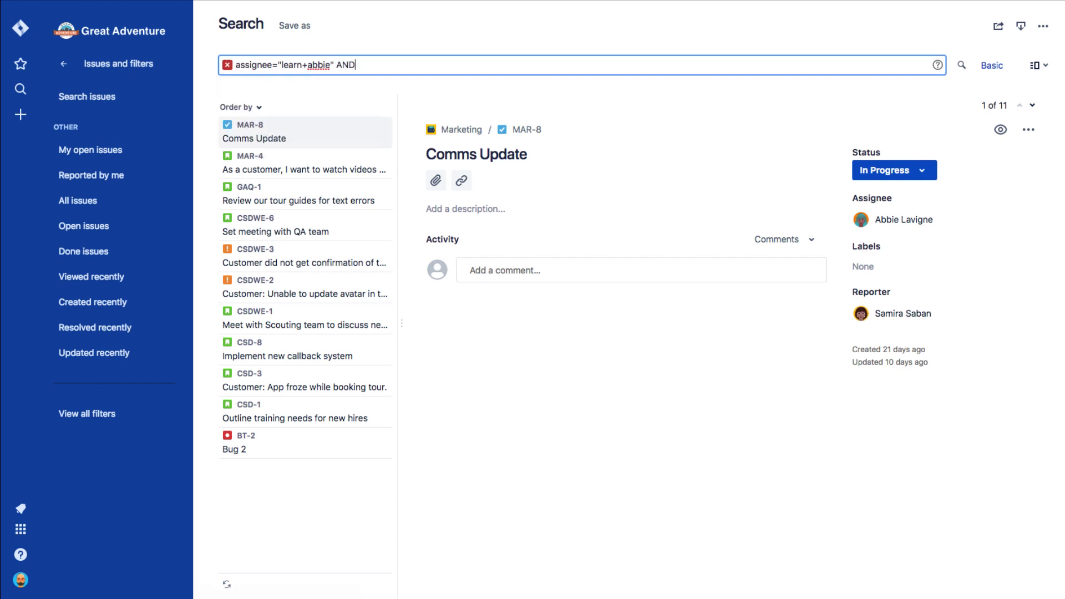
type("stat")
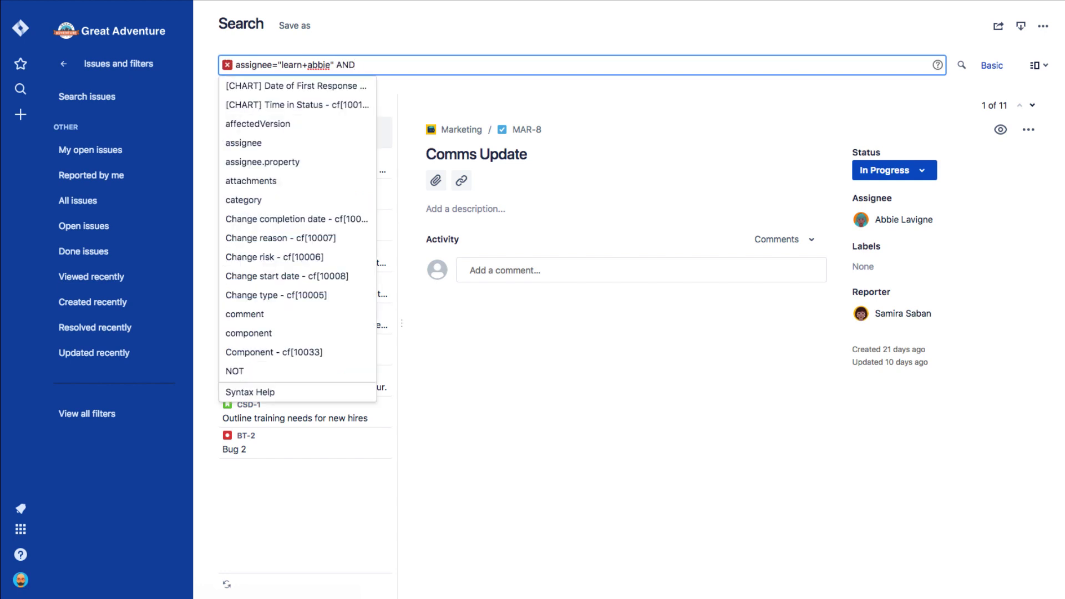
type("us = \"to")
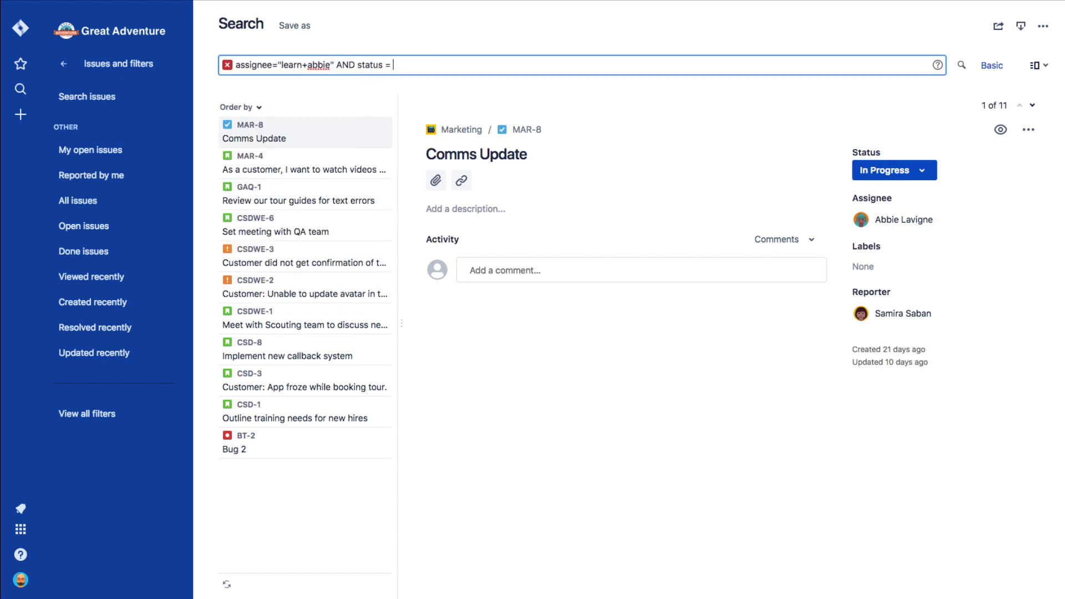
key("Down")
key("Return")
key("Return")
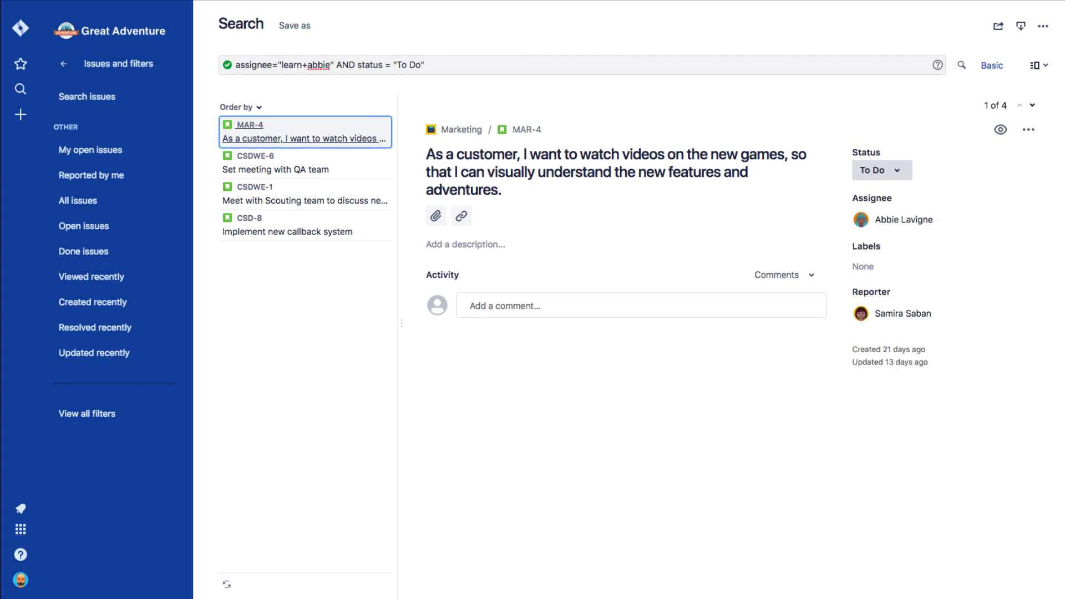
left_click(993, 66)
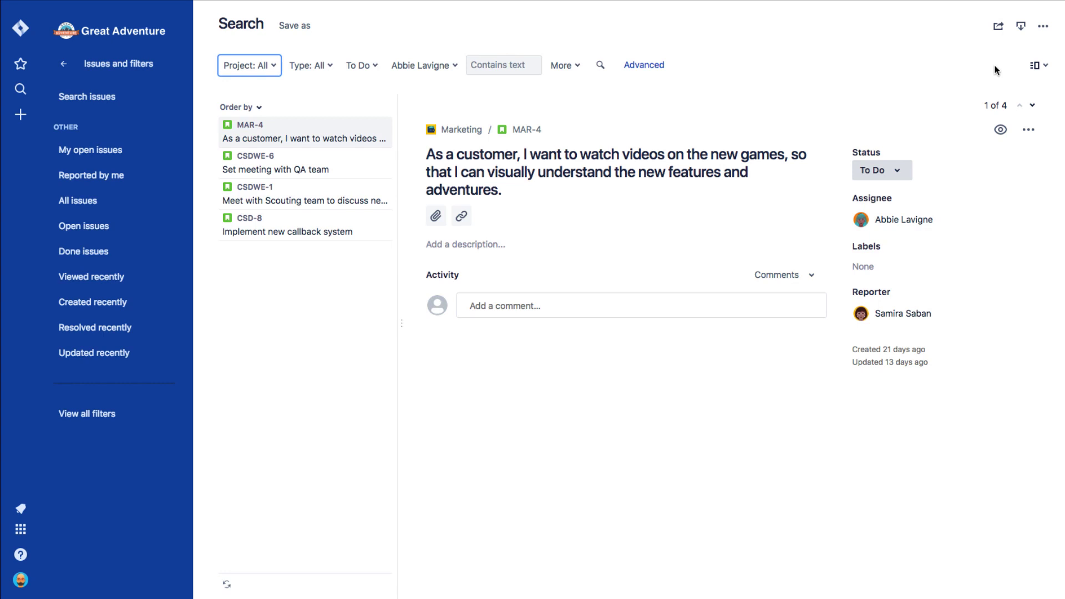
left_click(644, 65)
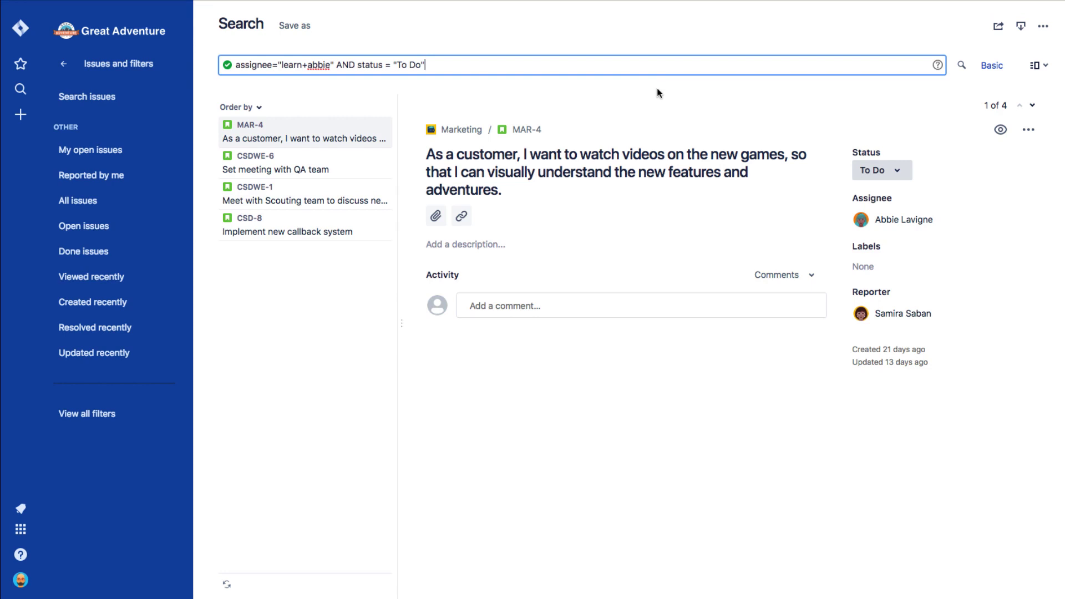
- Save the query as a new filter named with the teammate's name and "To Do List"
left_click(284, 28)
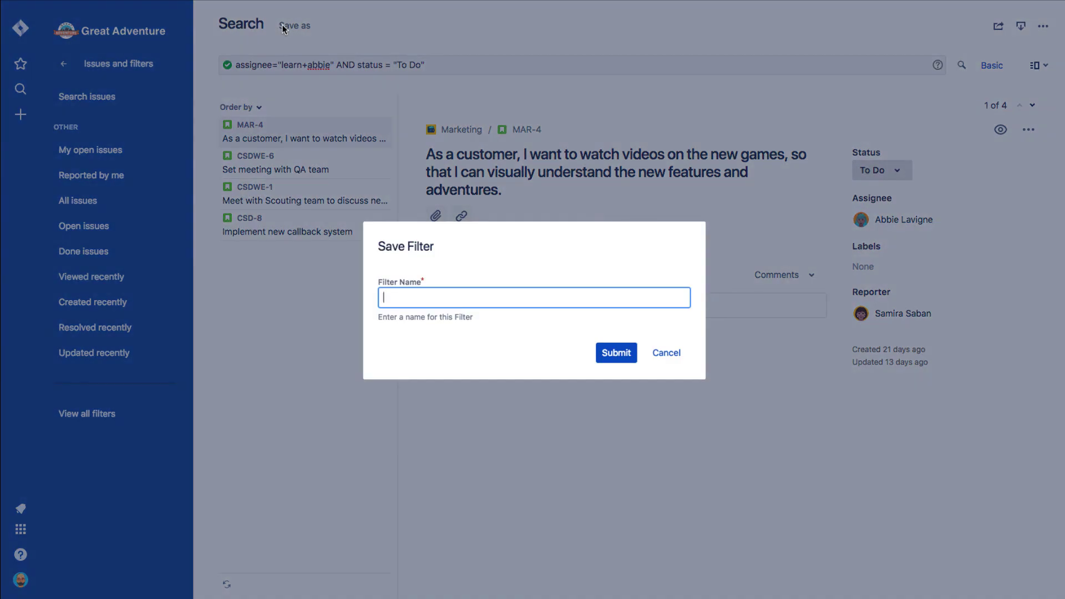
type("Abbie's To Do List")
left_click(601, 352)
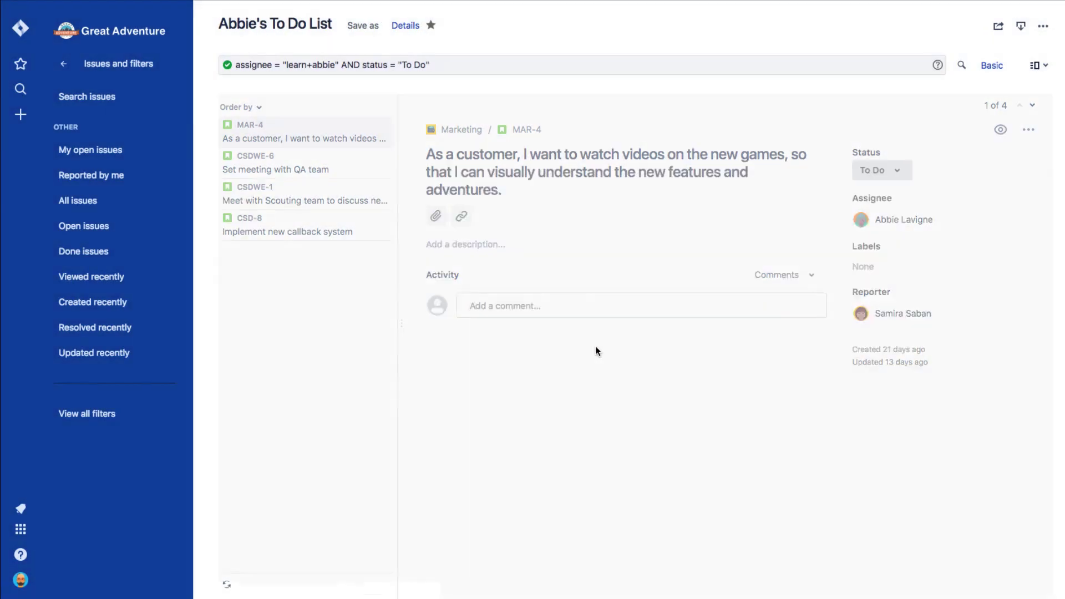